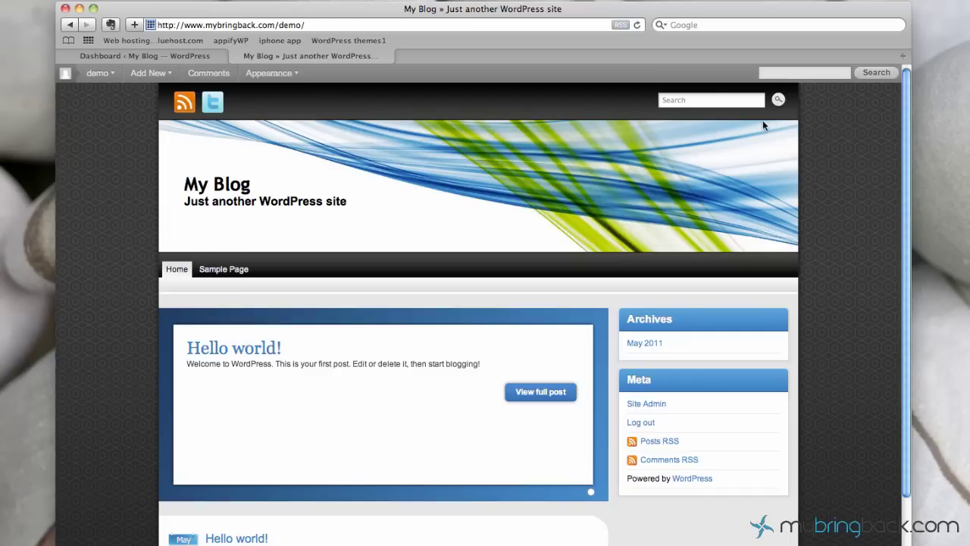
# Step: Look over the blog's front page from the header and slider to the sidebar and footer
pyautogui.moveTo(149, 73)
pyautogui.scroll(-1, 231, 333)
pyautogui.scroll(-1, 336, 379)
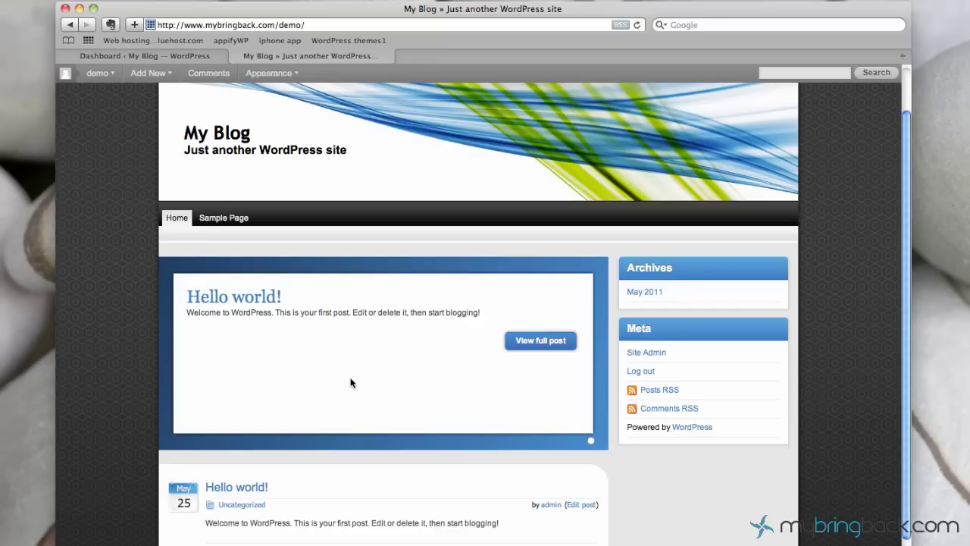
pyautogui.scroll(-1, 227, 345)
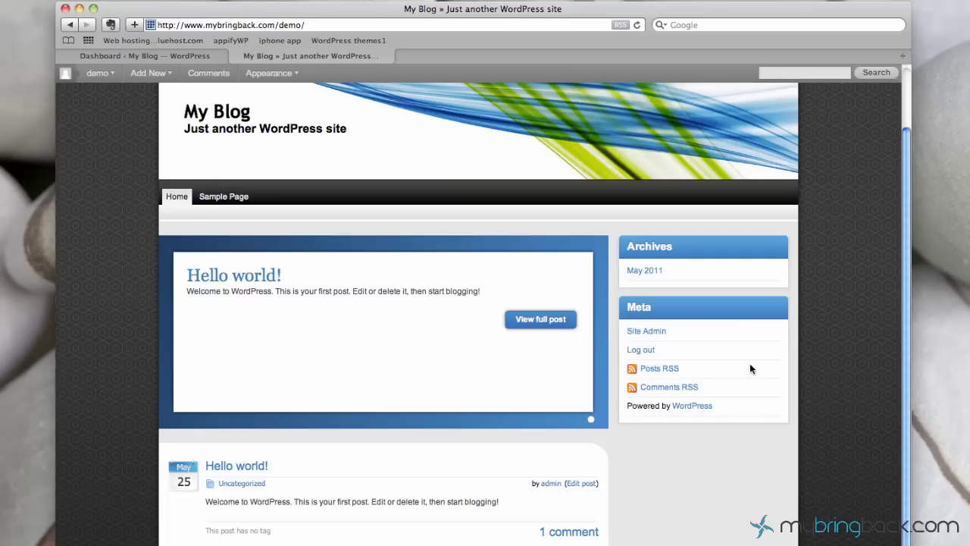
pyautogui.scroll(-1, 750, 371)
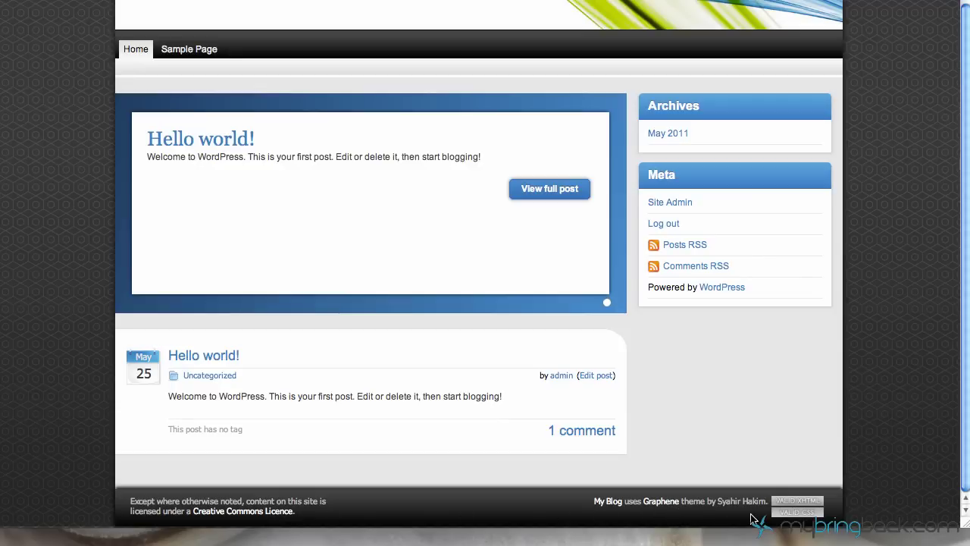
pyautogui.scroll(2, 750, 519)
pyautogui.scroll(3, 747, 517)
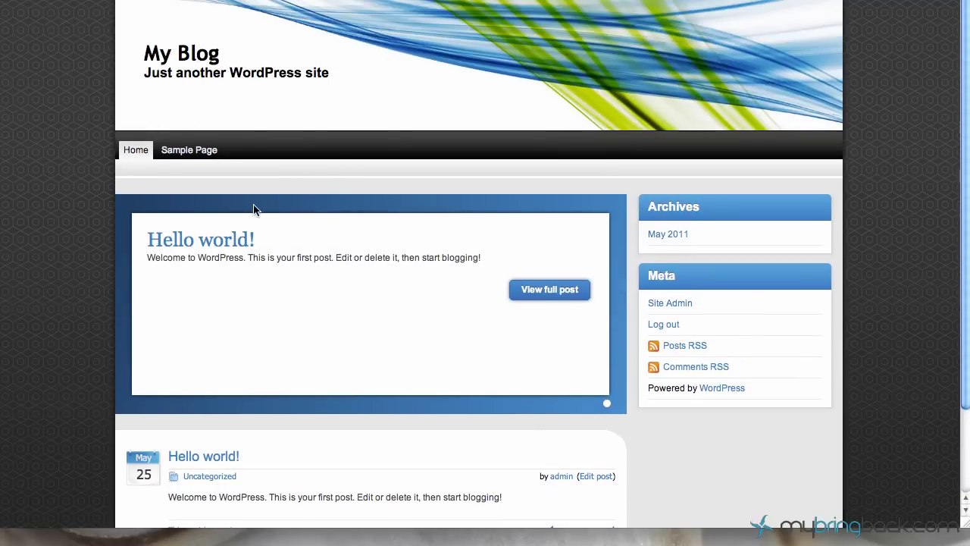
pyautogui.scroll(1, 221, 151)
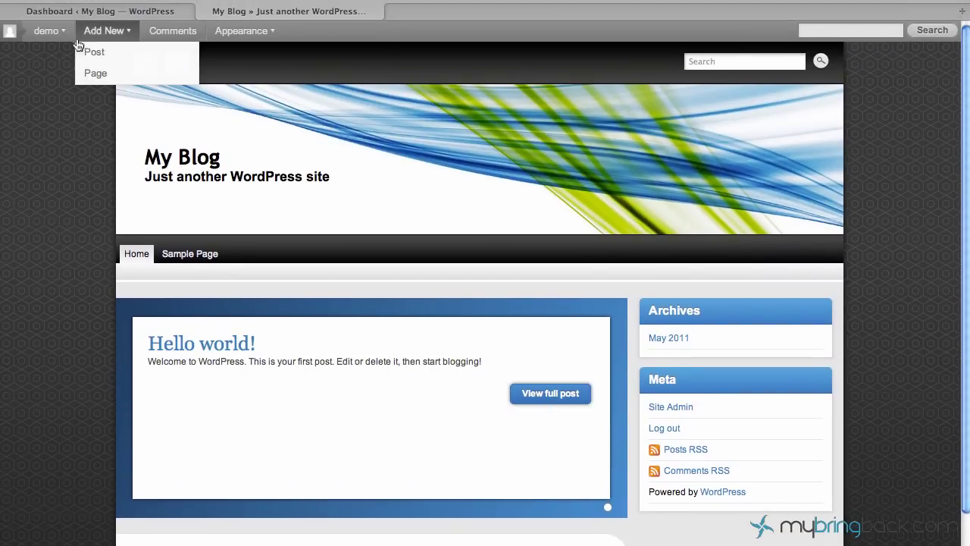
# Step: Create a new page titled "About Us" with the body text "mybringback is about sharing you."
pyautogui.click(95, 10)
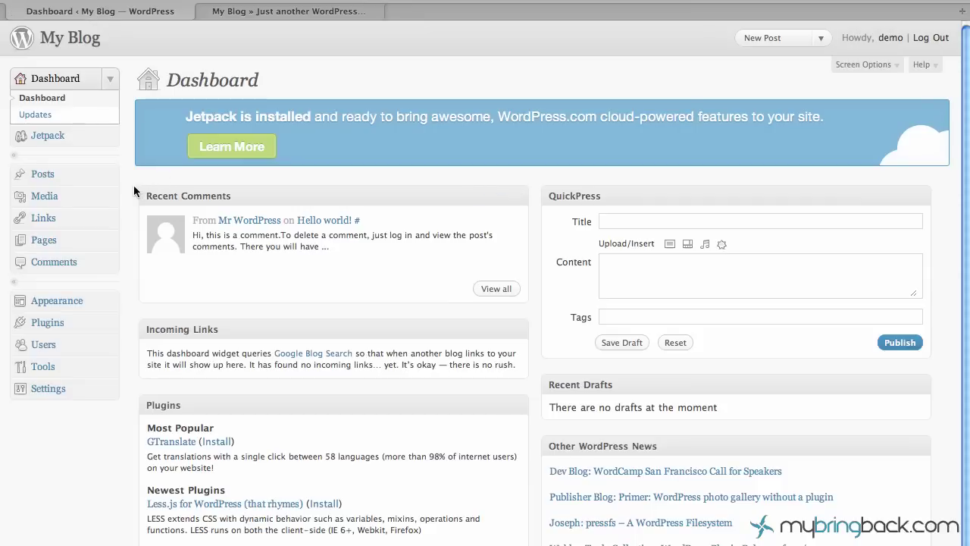
pyautogui.click(112, 241)
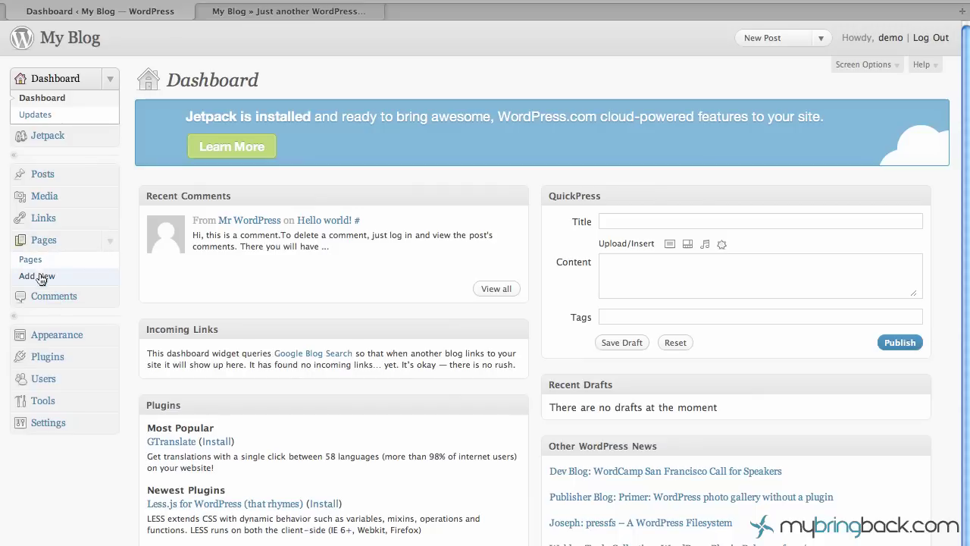
pyautogui.click(42, 275)
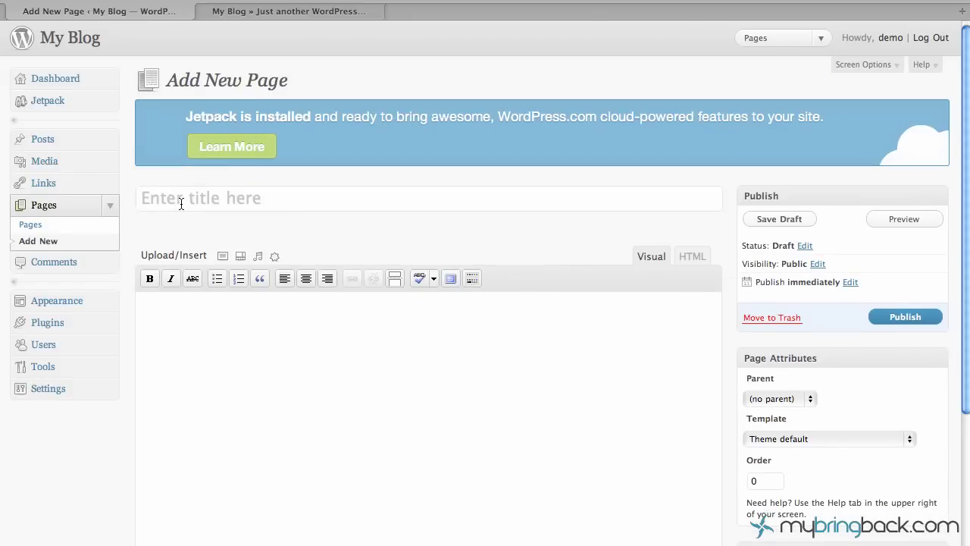
pyautogui.write('About Us')
pyautogui.click(332, 355)
pyautogui.write('myb')
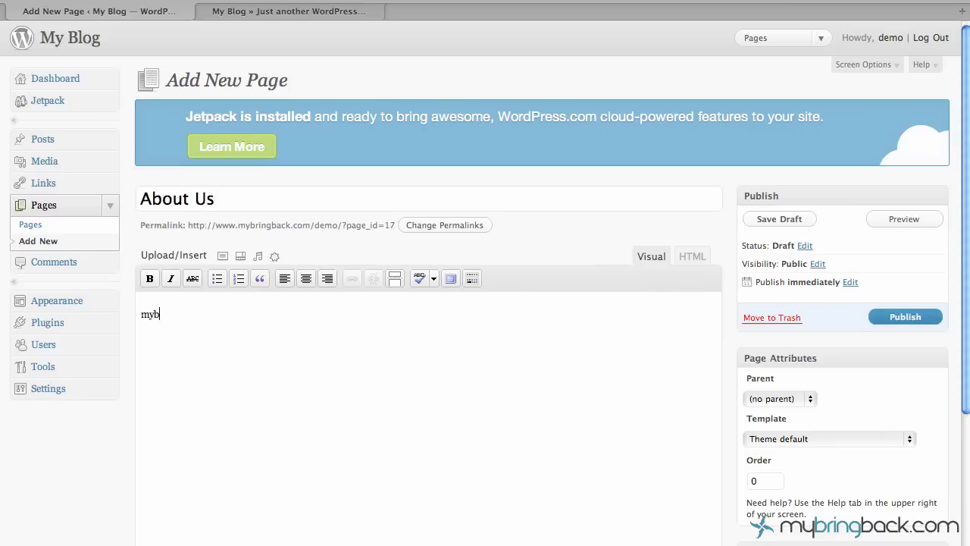
pyautogui.write('ringback is about sharing you.')
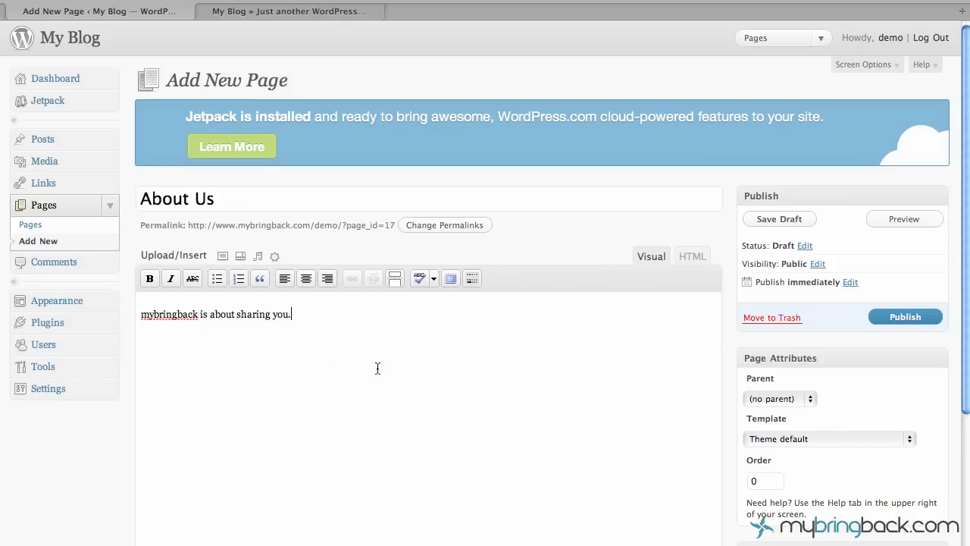
# Step: Keep the About Us page without a parent, set its template to One column, no sidebar, and publish it
pyautogui.click(811, 396)
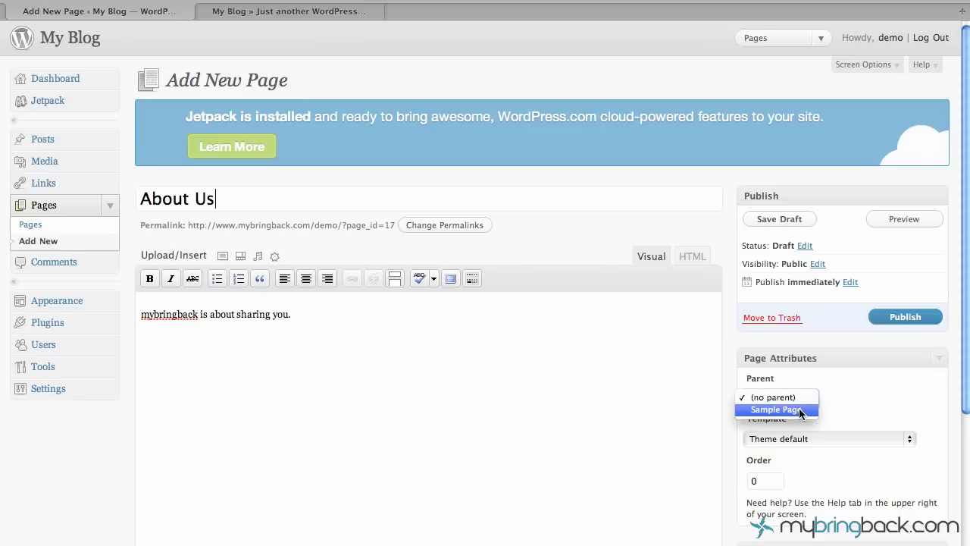
pyautogui.click(850, 396)
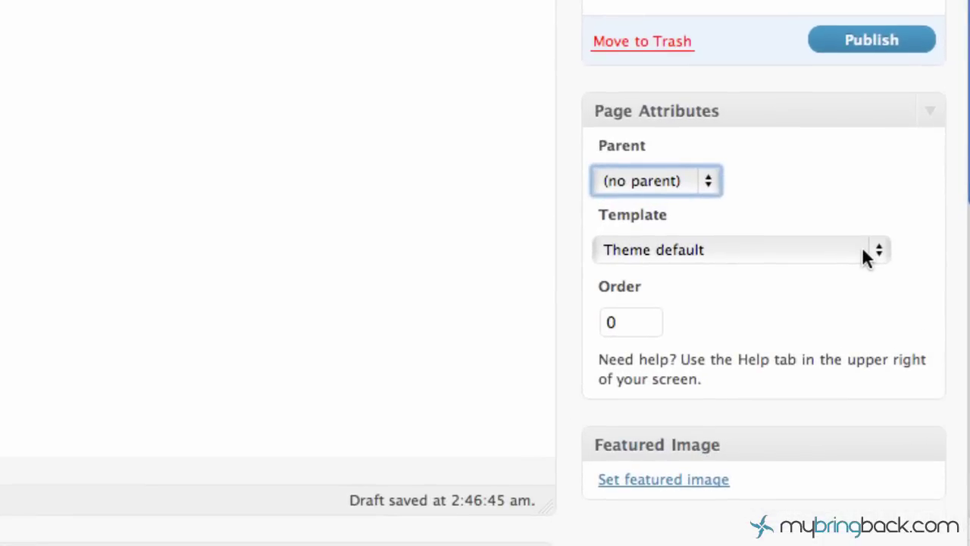
pyautogui.click(868, 256)
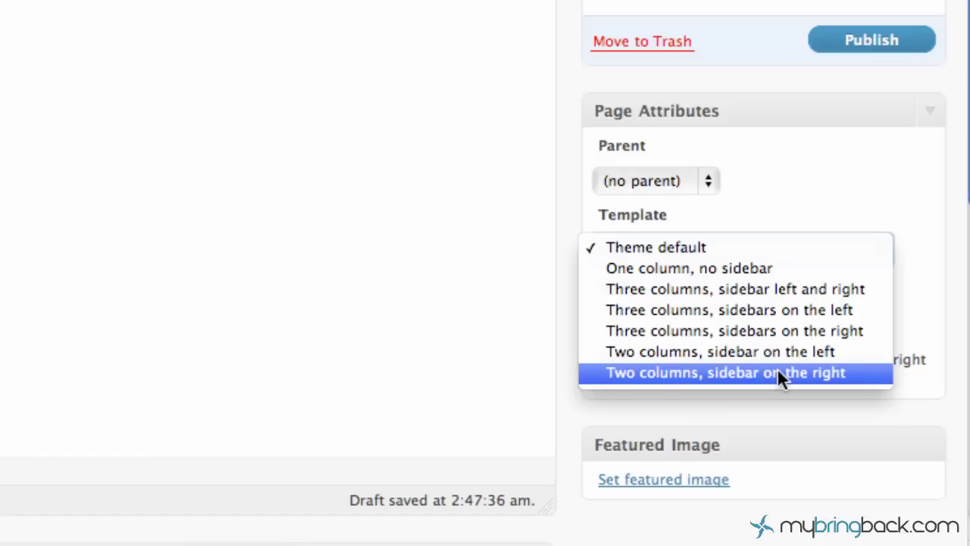
pyautogui.click(783, 270)
pyautogui.scroll(-5, 868, 325)
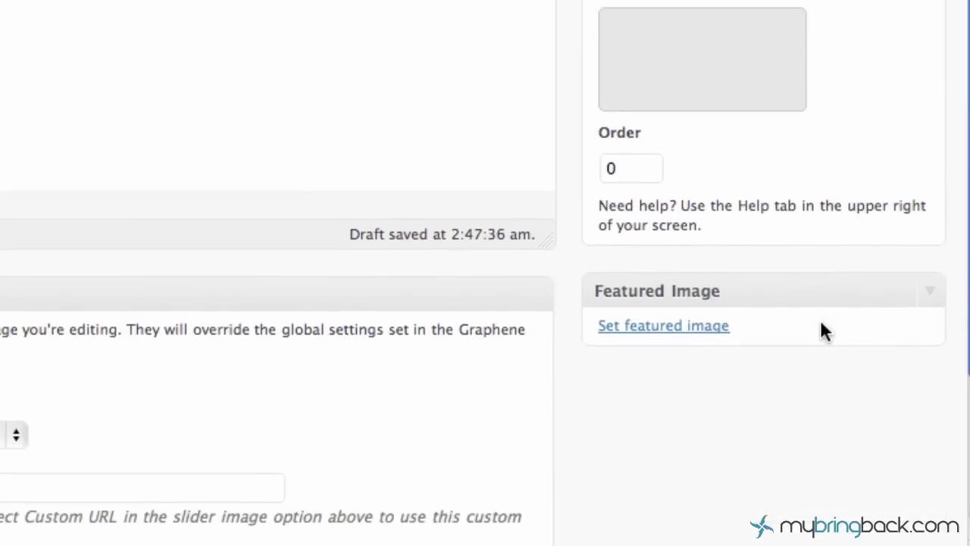
pyautogui.scroll(-1, 675, 317)
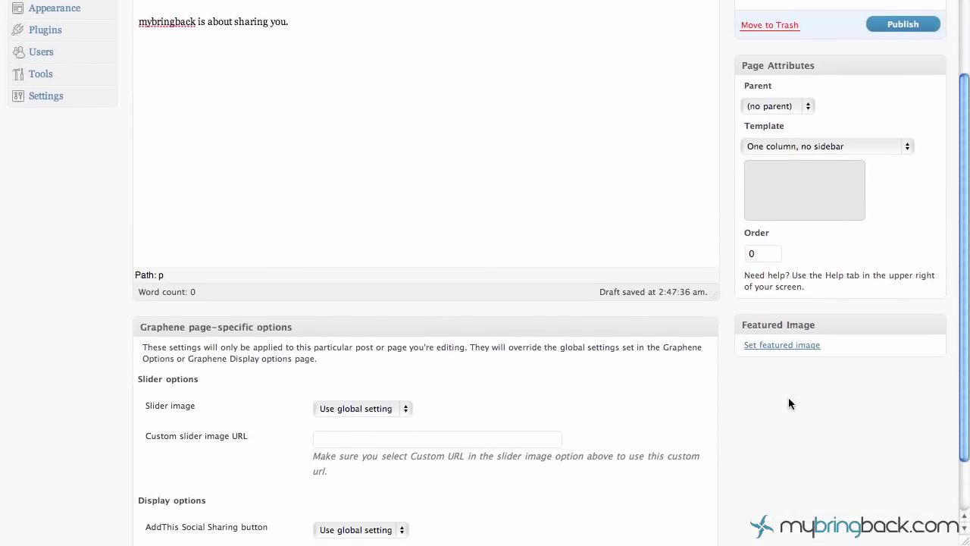
pyautogui.scroll(-1, 789, 404)
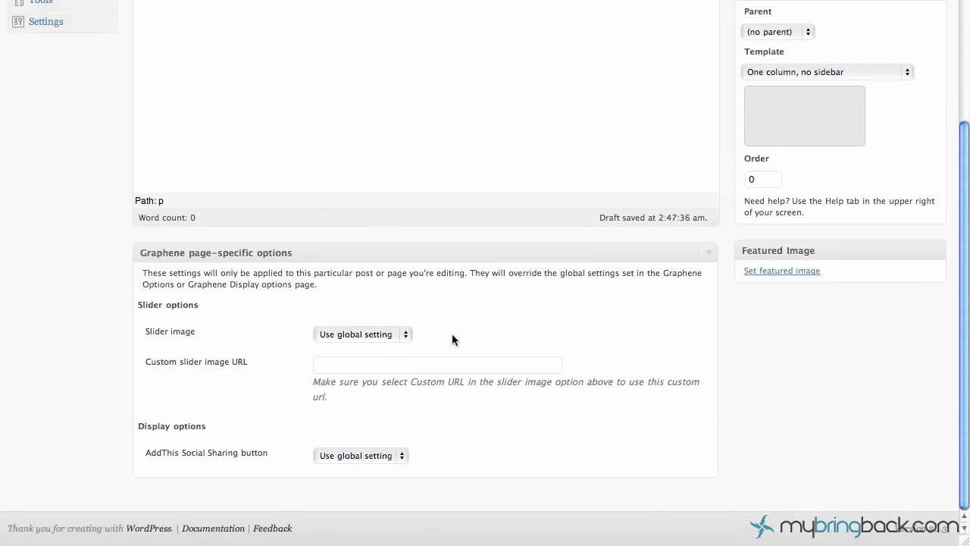
pyautogui.scroll(4, 452, 339)
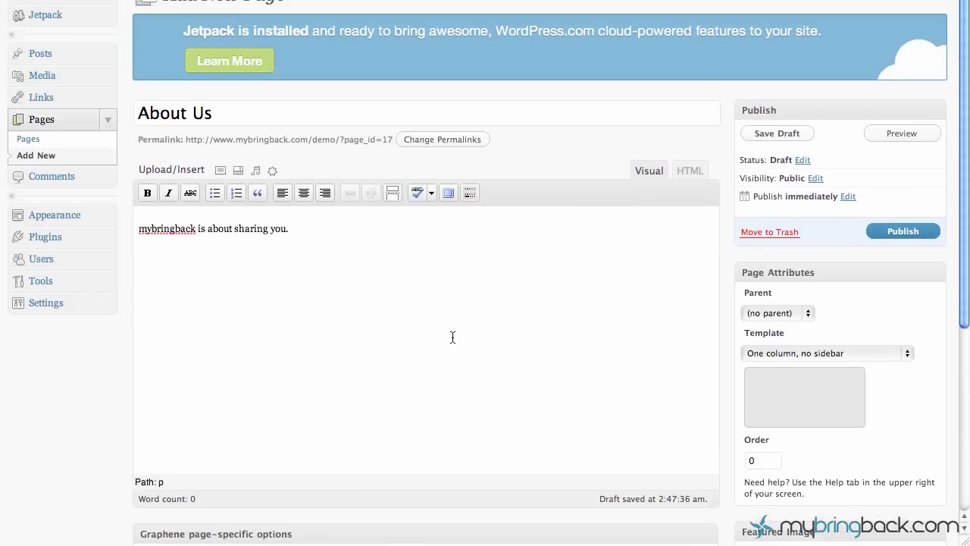
pyautogui.click(903, 232)
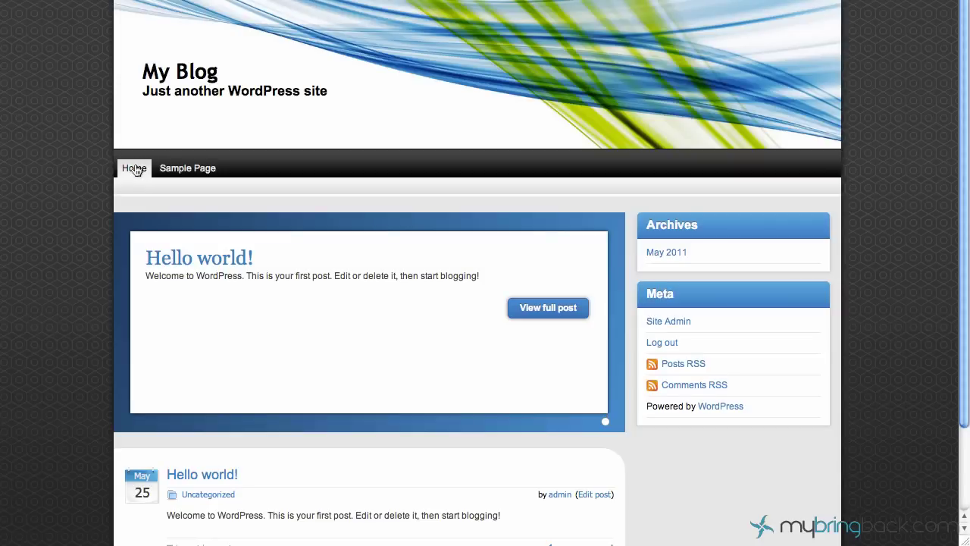
# Step: Reload the blog's home page and open About Us on the live site to examine its text, layout and comment form
pyautogui.click(135, 170)
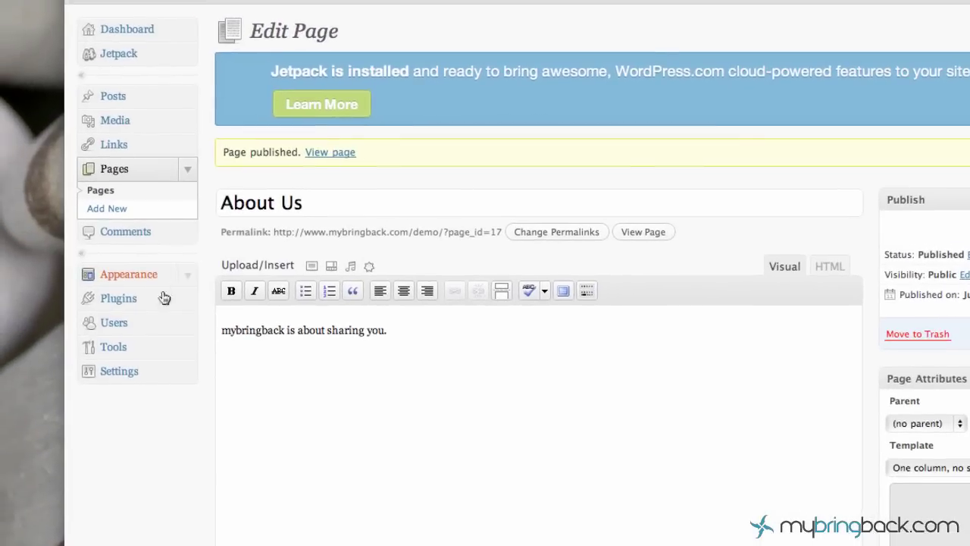
pyautogui.click(187, 274)
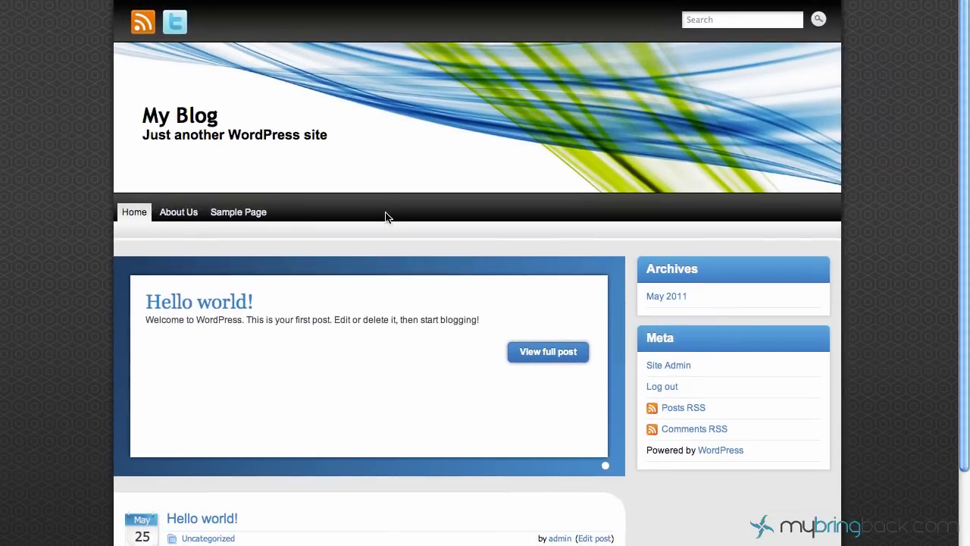
pyautogui.click(189, 218)
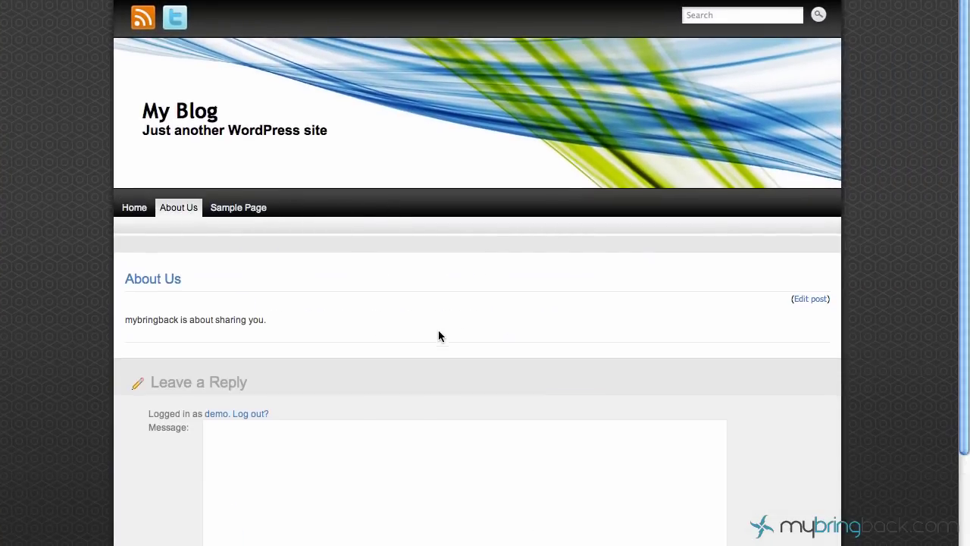
pyautogui.scroll(-1, 438, 335)
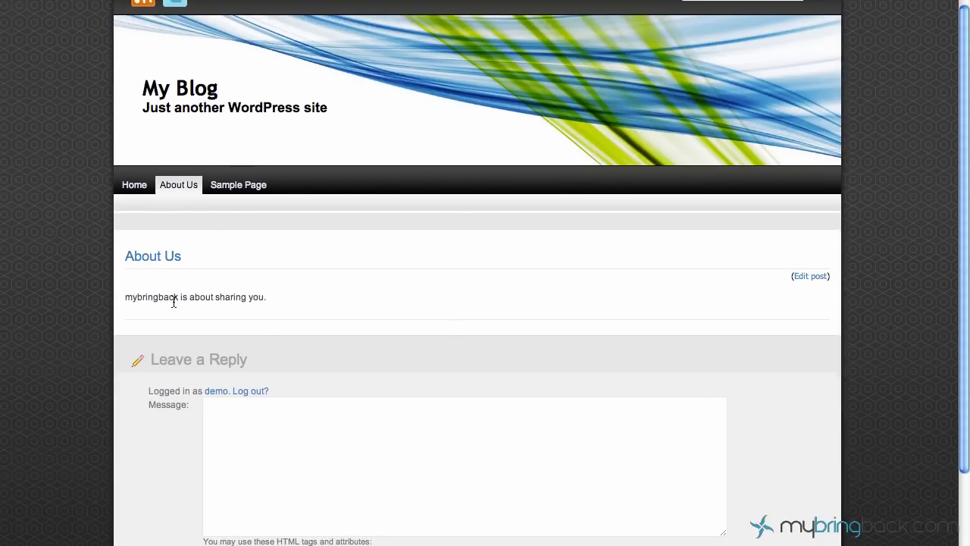
pyautogui.moveTo(179, 297); pyautogui.dragTo(310, 299)
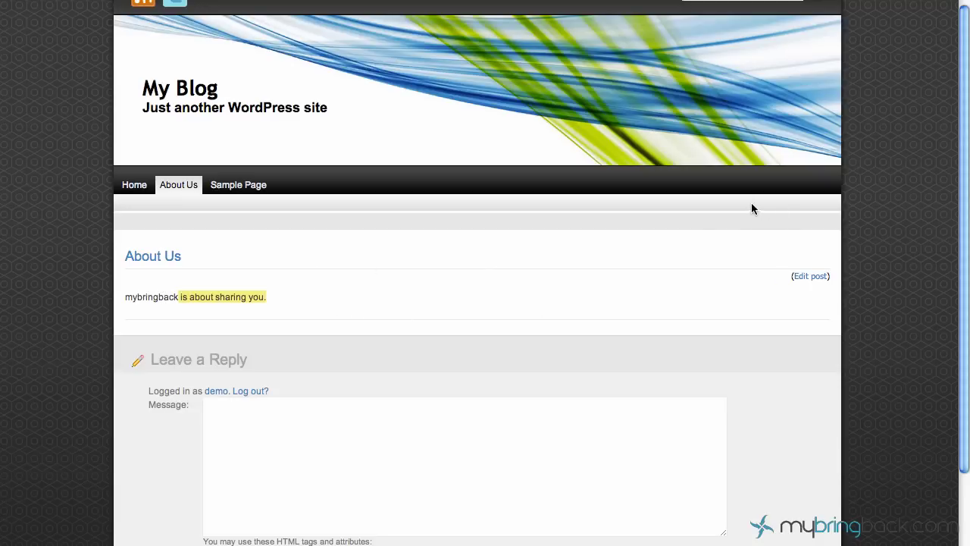
pyautogui.scroll(-2, 570, 301)
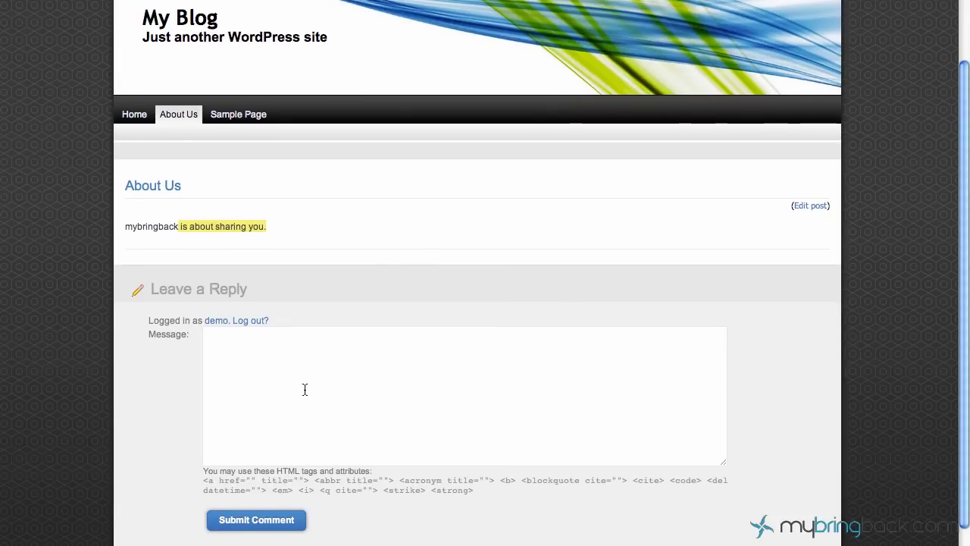
pyautogui.scroll(-1, 343, 382)
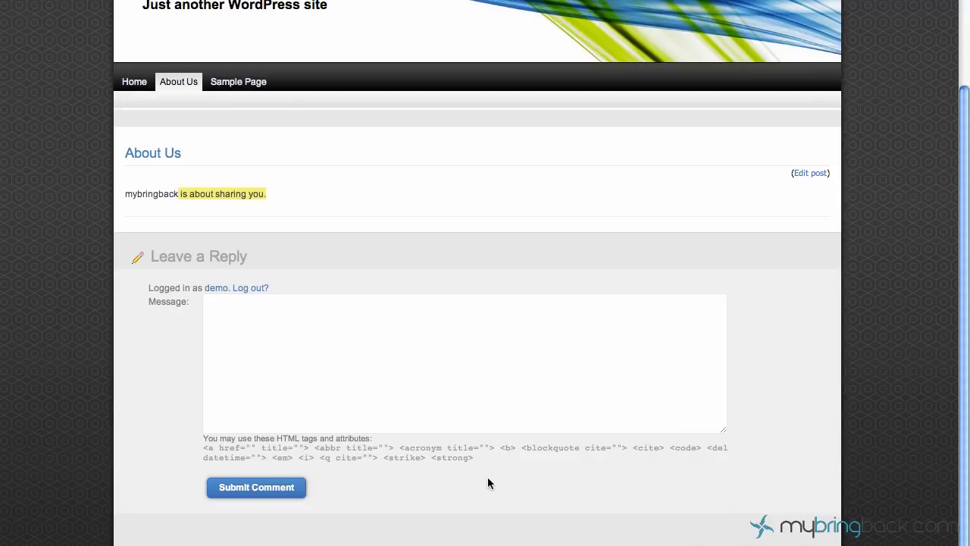
pyautogui.scroll(1, 466, 459)
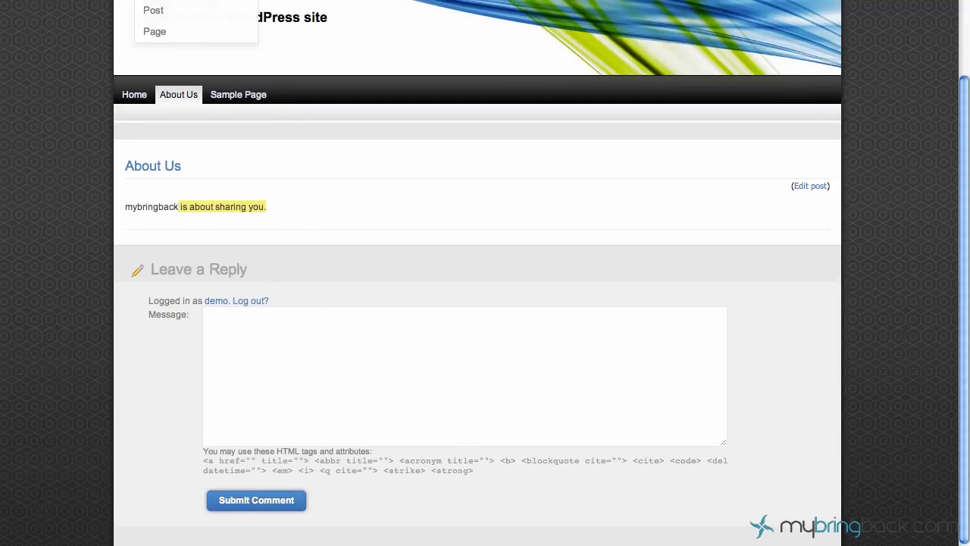
# Step: Update the About Us page with the template Two columns, sidebar on the left, and reload it on the live site
pyautogui.hotkey('alt', 'Left')
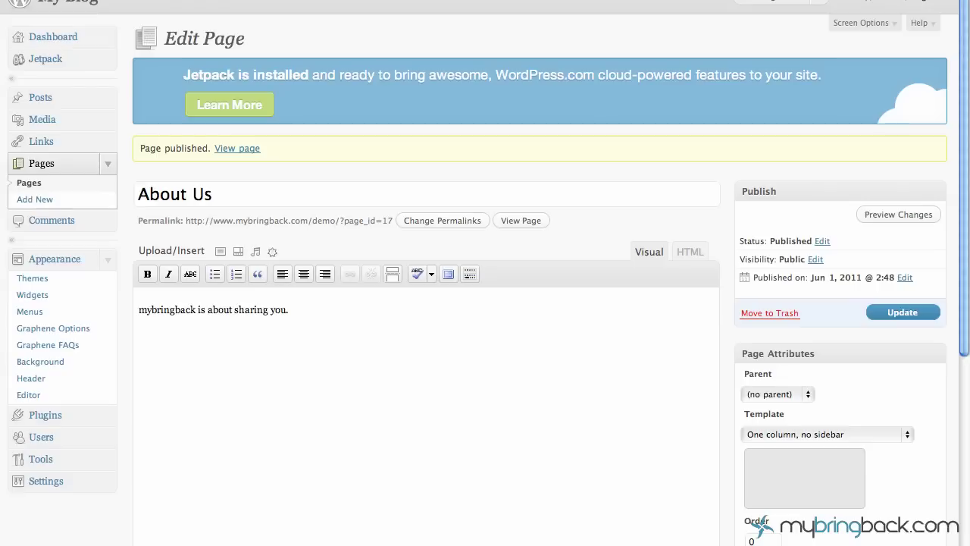
pyautogui.click(850, 431)
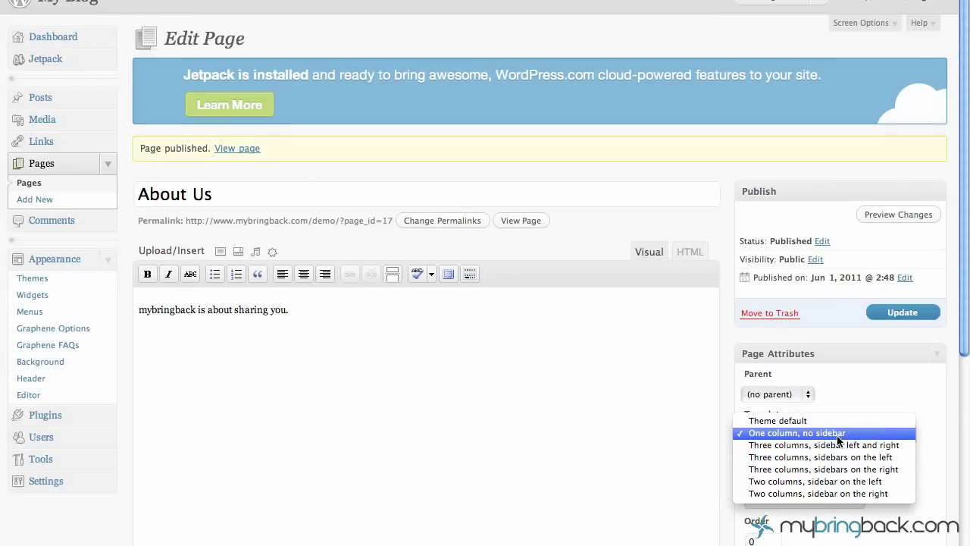
pyautogui.click(842, 482)
pyautogui.click(902, 312)
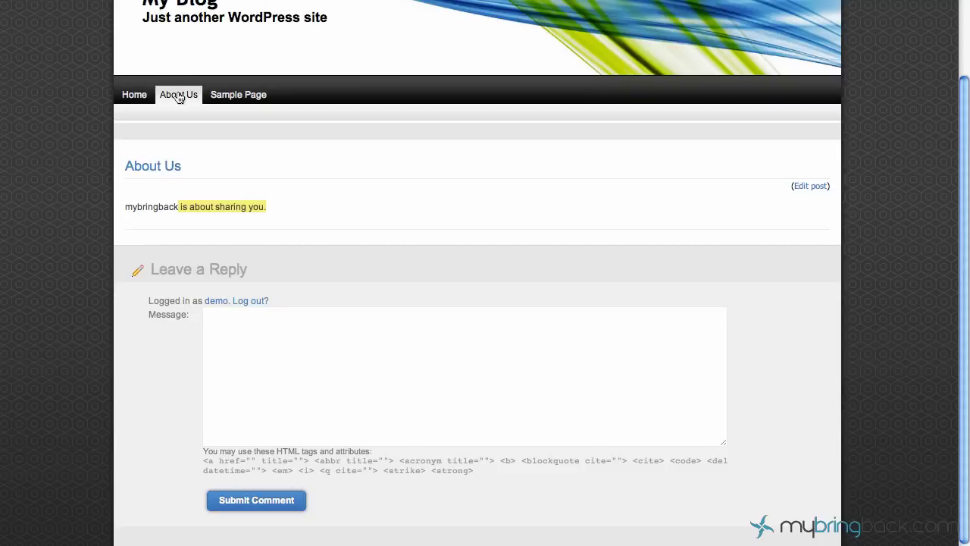
pyautogui.click(178, 94)
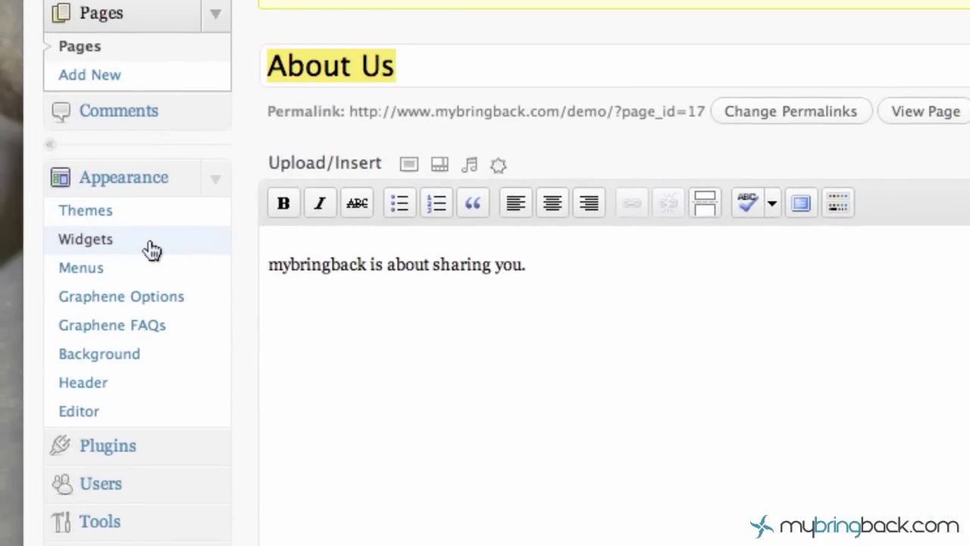
# Step: Add the Calendar widget to the Sidebar Widget Area, title it "Calendar" and save it
pyautogui.click(151, 250)
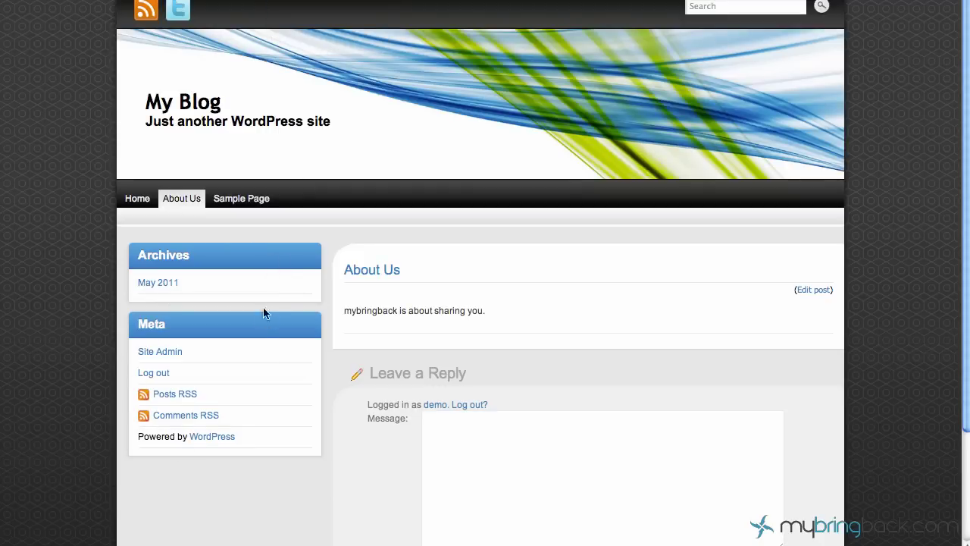
pyautogui.click(140, 203)
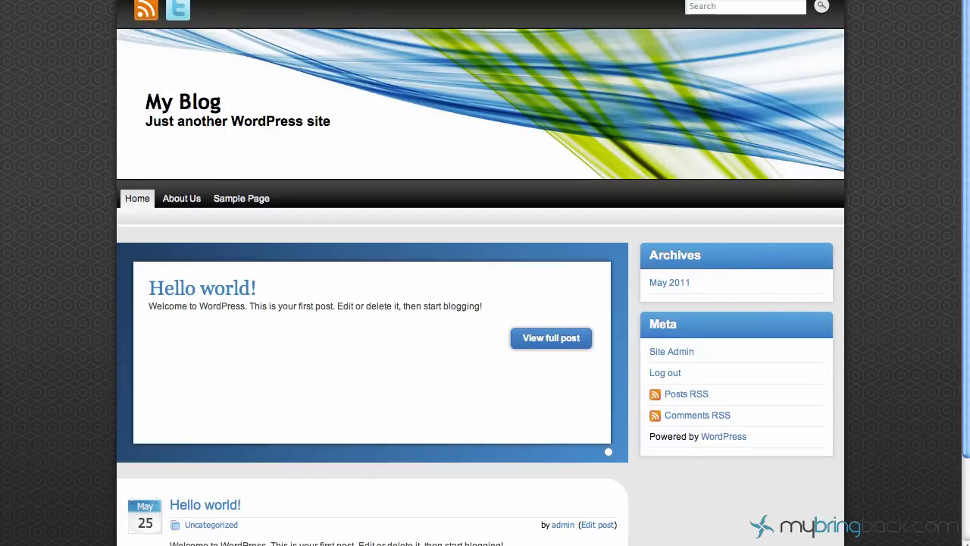
pyautogui.click(228, 1)
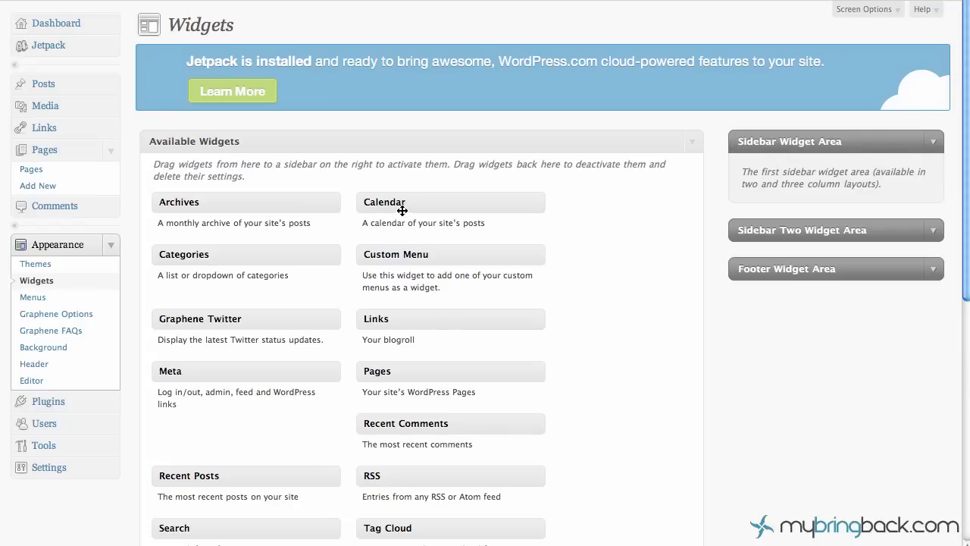
pyautogui.moveTo(400, 205); pyautogui.dragTo(777, 212)
pyautogui.click(825, 254)
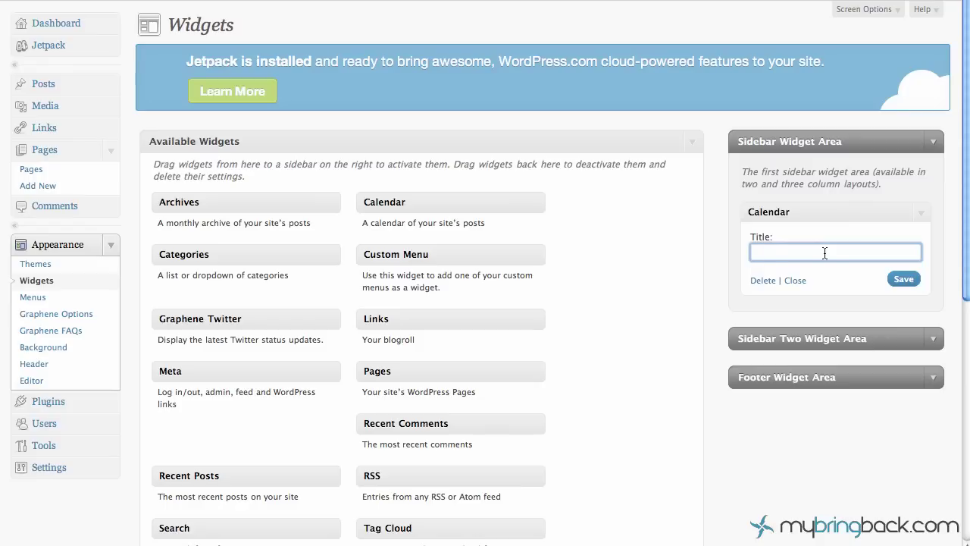
pyautogui.write('Calendar')
pyautogui.click(903, 279)
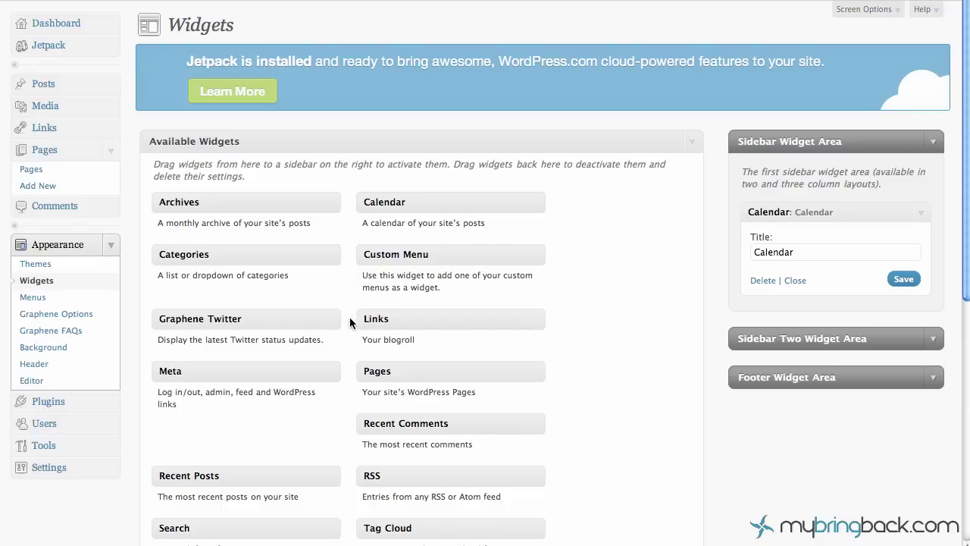
# Step: Collapse the Calendar widget, add the Search widget to the Sidebar Widget Area and place it below Calendar
pyautogui.scroll(-1, 350, 323)
pyautogui.scroll(-1, 326, 482)
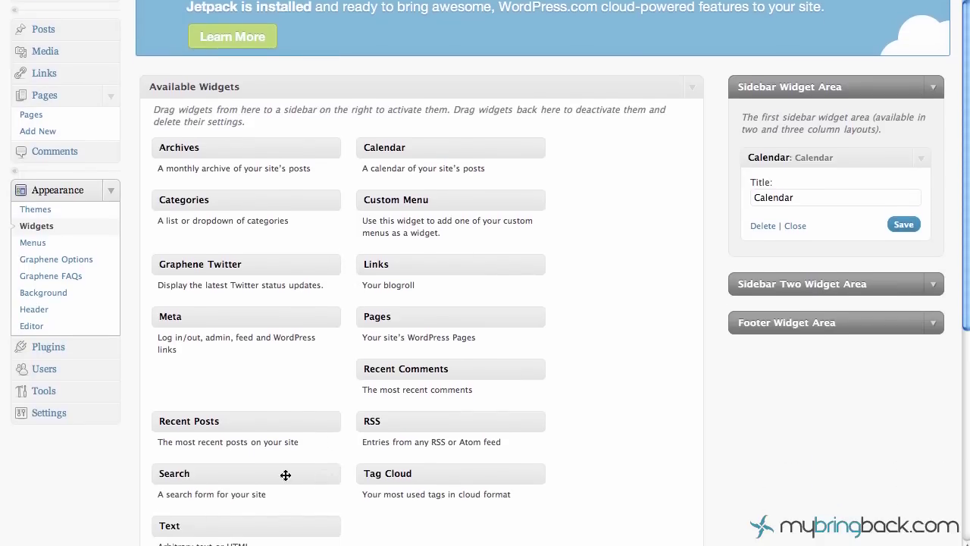
pyautogui.moveTo(173, 480); pyautogui.dragTo(870, 229)
pyautogui.moveTo(190, 481); pyautogui.dragTo(751, 220)
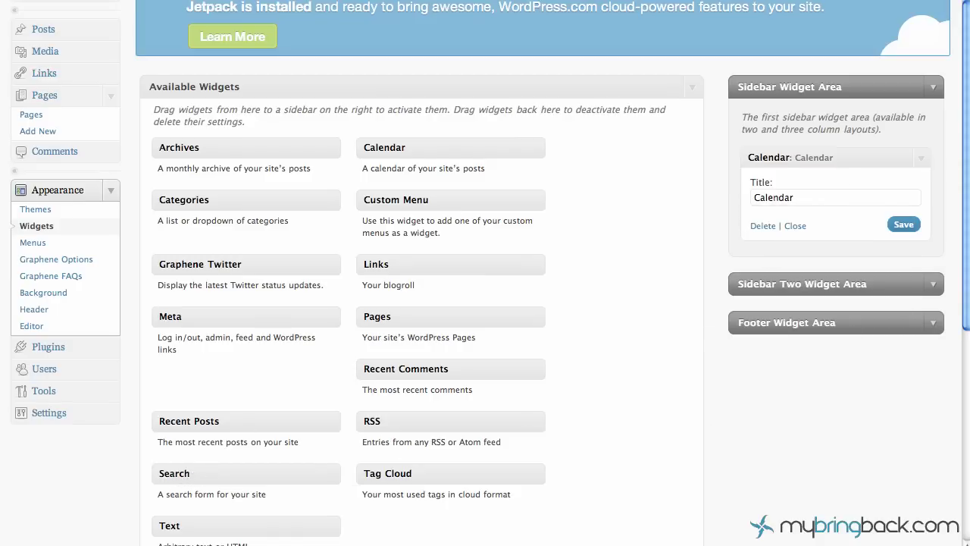
pyautogui.click(922, 158)
pyautogui.moveTo(192, 466); pyautogui.dragTo(785, 200)
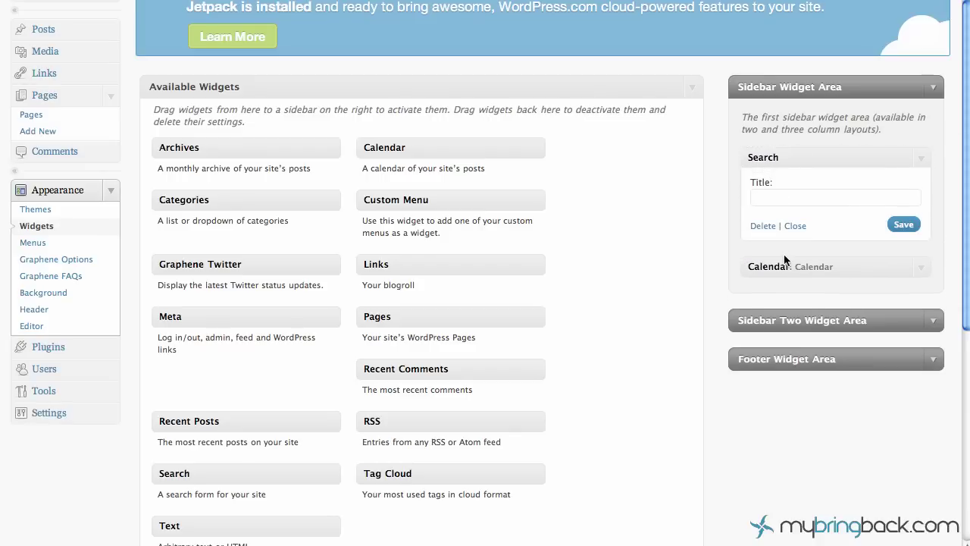
pyautogui.moveTo(787, 262); pyautogui.dragTo(792, 156)
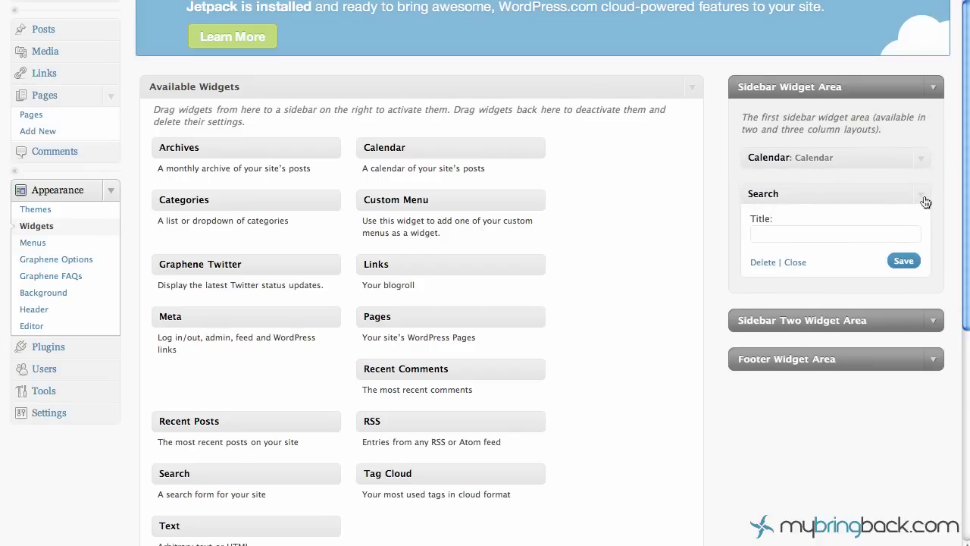
# Step: Title the Search widget "Search", save it and open About Us on the live site to check its sidebar
pyautogui.click(823, 237)
pyautogui.write('Search')
pyautogui.click(903, 261)
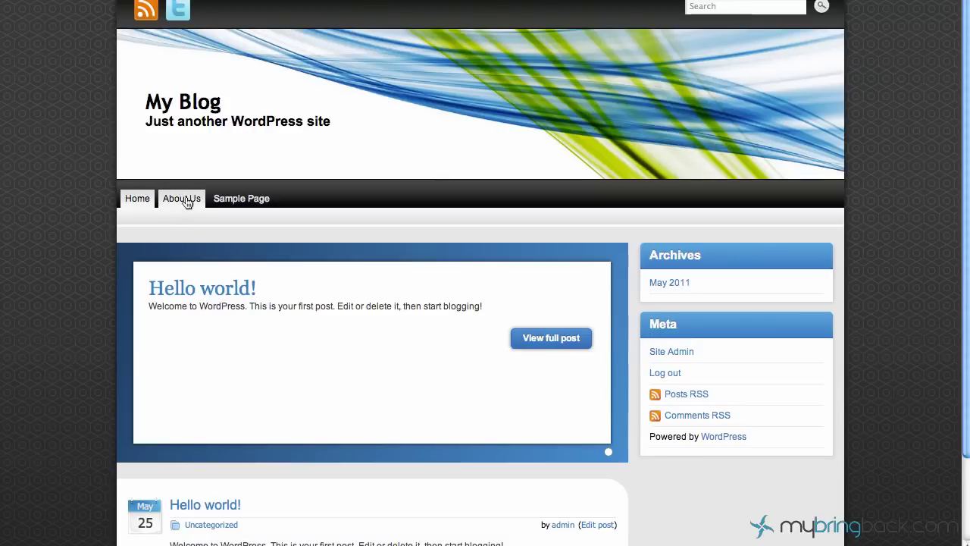
pyautogui.click(187, 203)
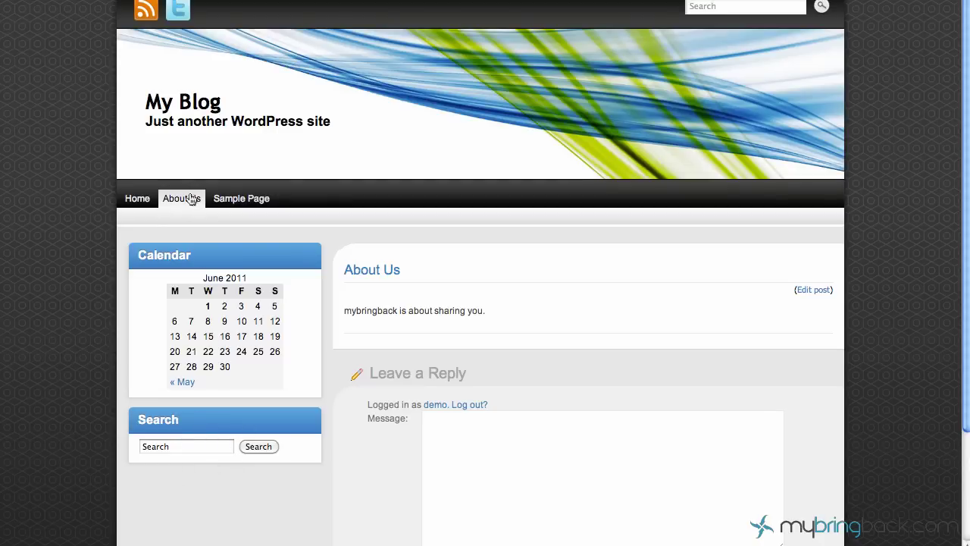
pyautogui.click(169, 206)
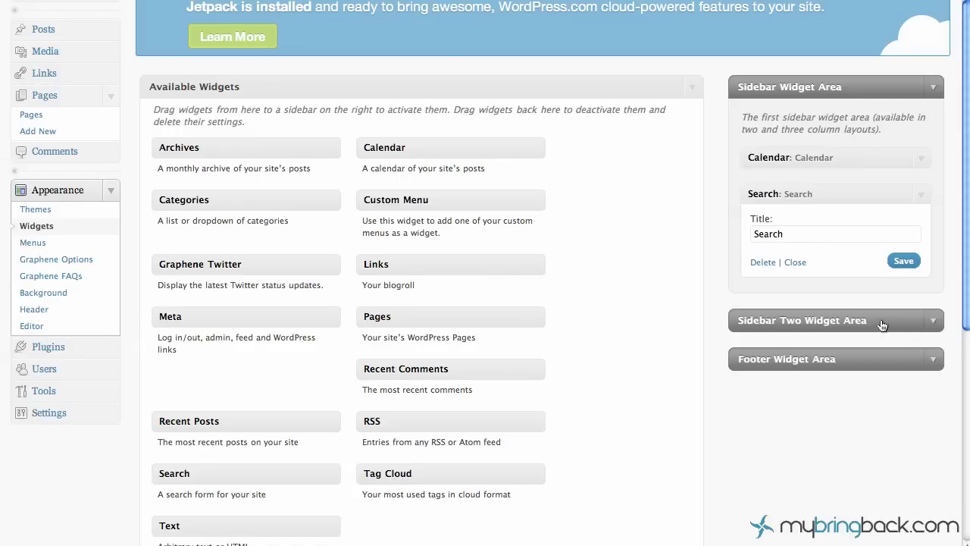
# Step: After reading the Sidebar Two Widget Area's description, set Sample Page's template to Three columns, sidebar left and right, and update the page
pyautogui.click(940, 322)
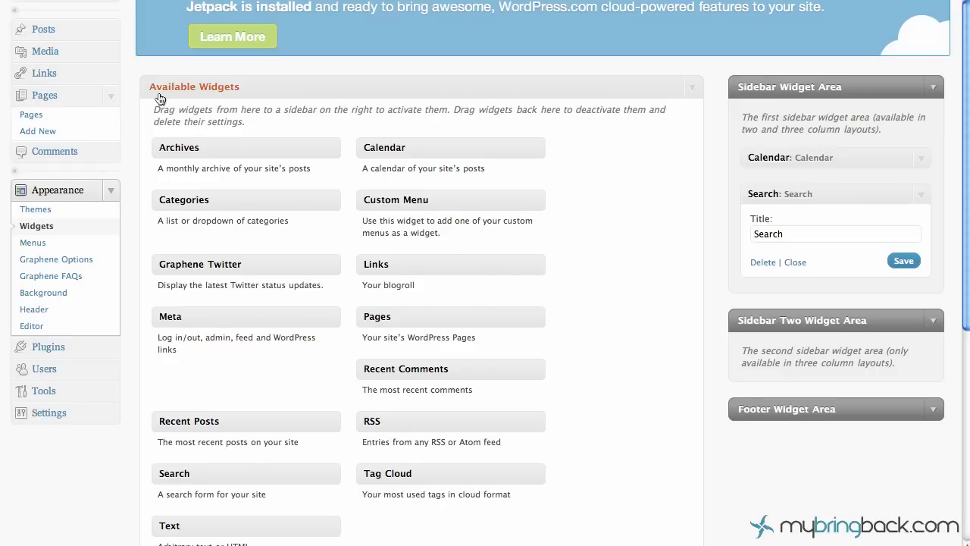
pyautogui.scroll(1, 158, 98)
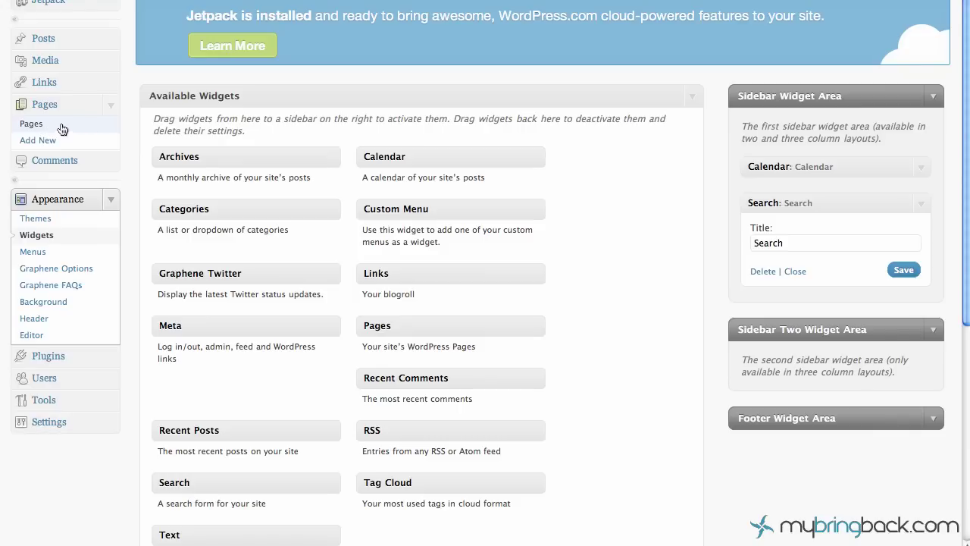
pyautogui.scroll(3, 63, 130)
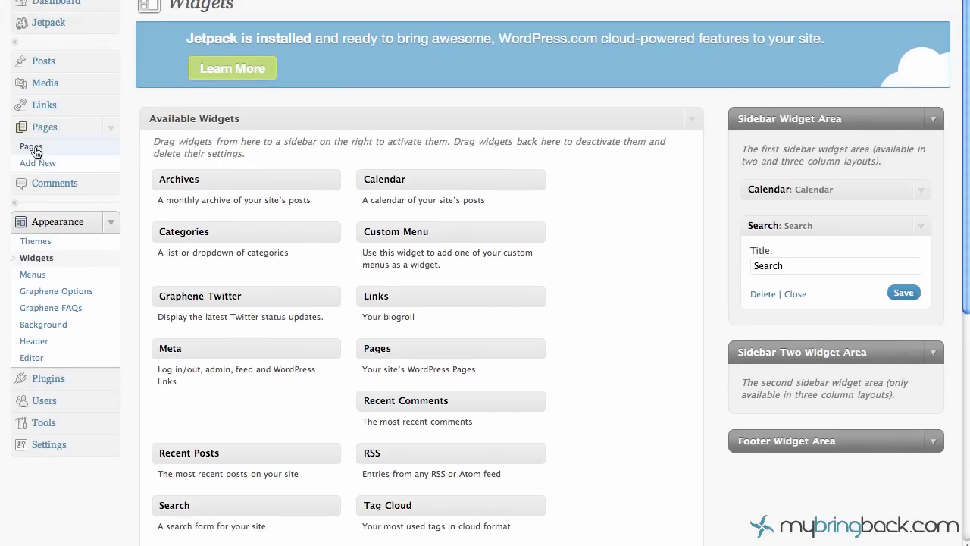
pyautogui.click(34, 149)
pyautogui.moveTo(173, 247)
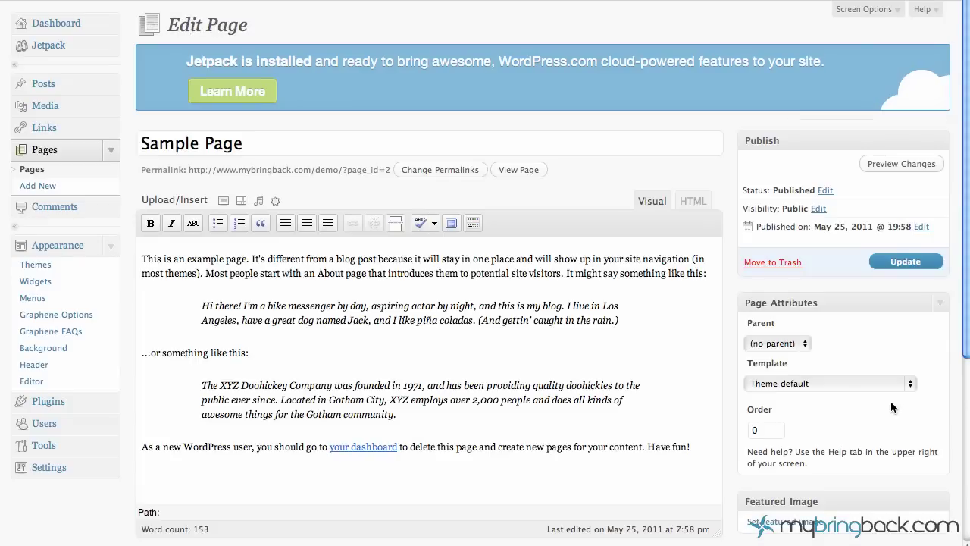
pyautogui.click(882, 384)
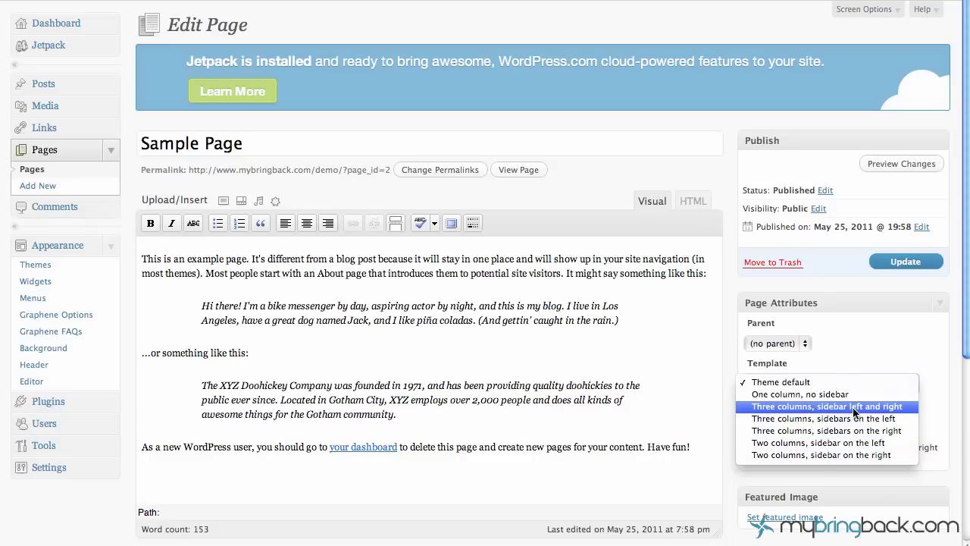
pyautogui.click(854, 410)
pyautogui.click(895, 270)
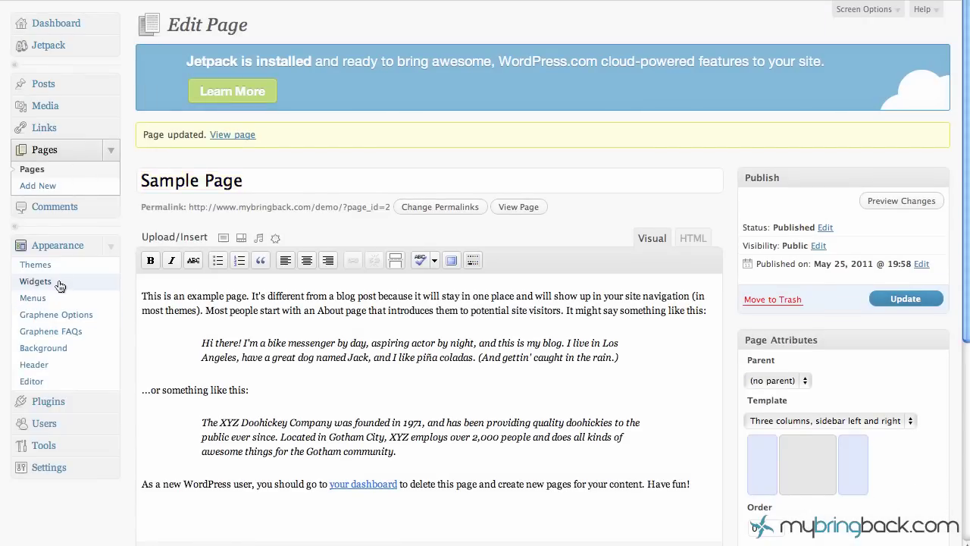
# Step: Add the Pages widget to the Sidebar Two Widget Area, title it "Pages" and save it
pyautogui.click(36, 282)
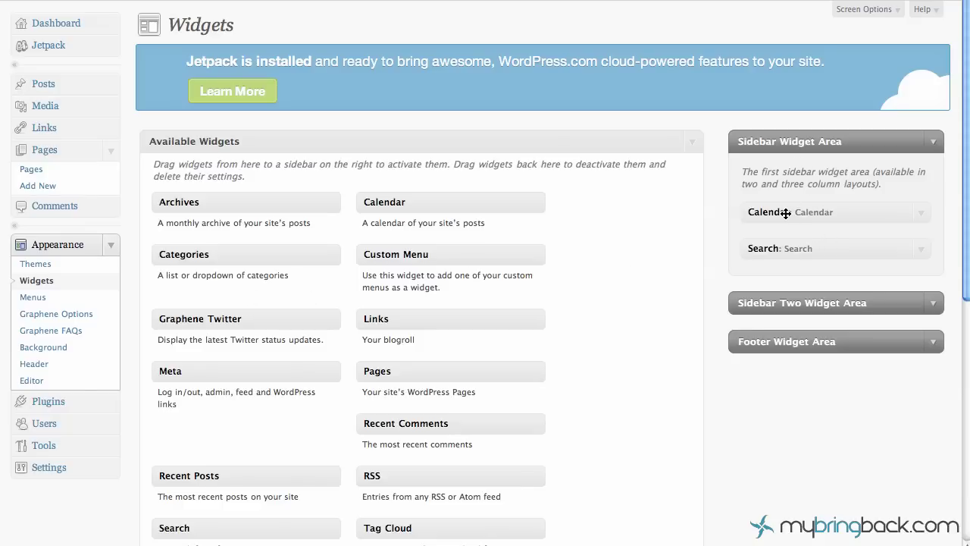
pyautogui.click(939, 305)
pyautogui.scroll(-1, 552, 342)
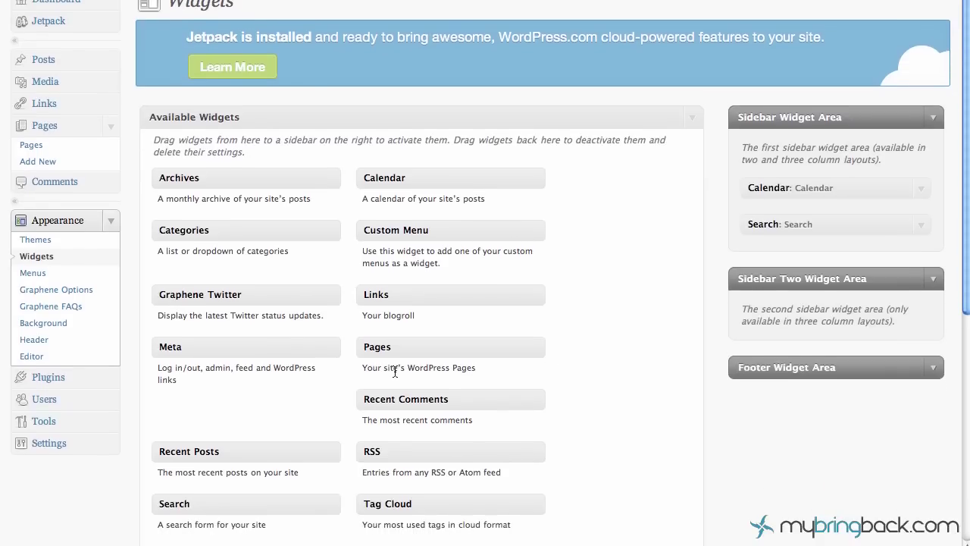
pyautogui.moveTo(378, 349); pyautogui.dragTo(757, 350)
pyautogui.click(805, 391)
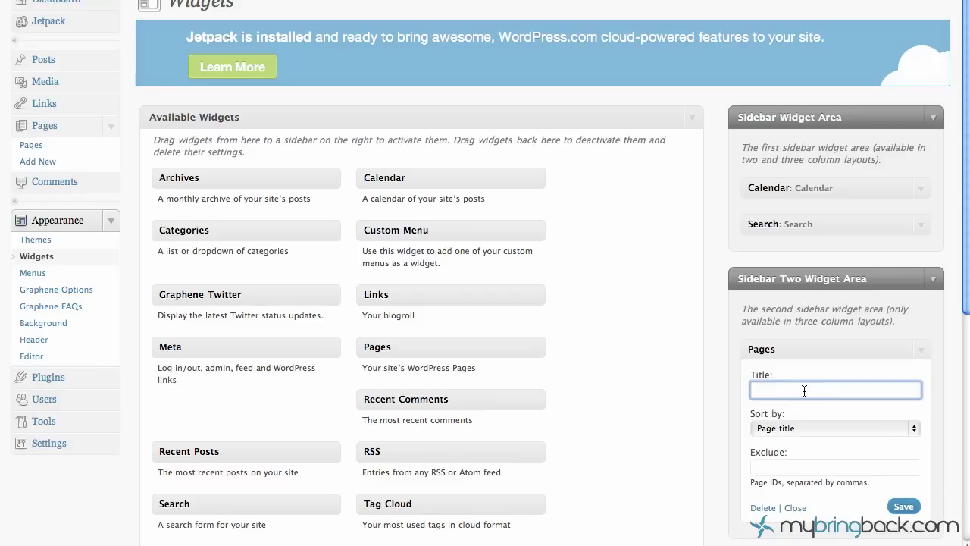
pyautogui.write('Pages')
pyautogui.click(898, 506)
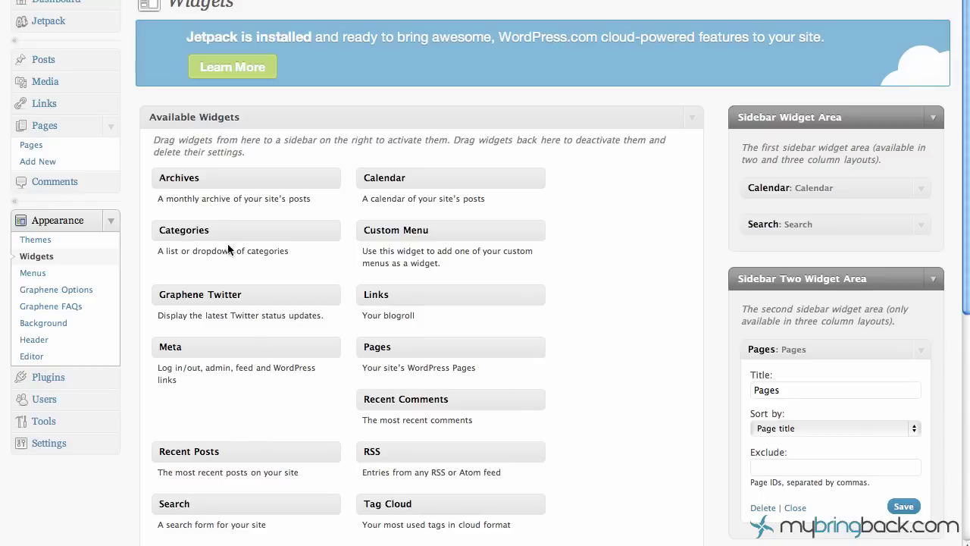
# Step: Collapse the Sidebar Two Widget Area, examine both sidebars of Sample Page on the live site, and return to the widgets administration
pyautogui.moveTo(200, 226); pyautogui.dragTo(240, 234)
pyautogui.moveTo(208, 298)
pyautogui.mouseDown()
pyautogui.moveTo(265, 296)
pyautogui.moveTo(224, 300)
pyautogui.mouseUp()
pyautogui.click(933, 280)
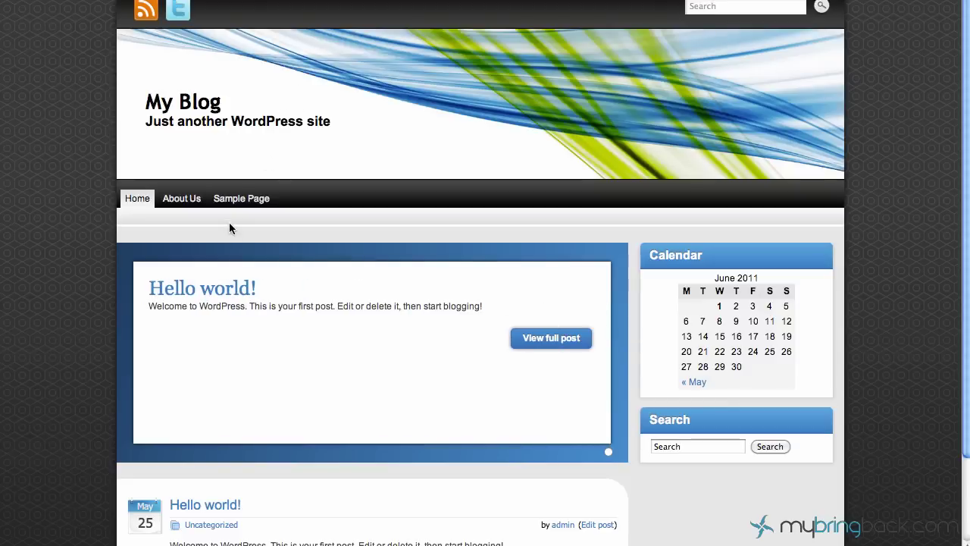
pyautogui.click(239, 200)
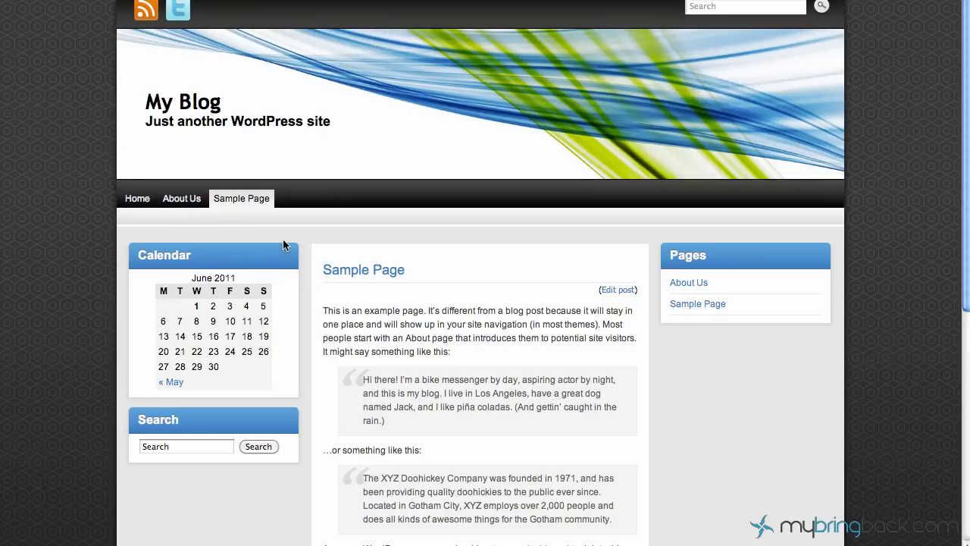
pyautogui.click(91, 8)
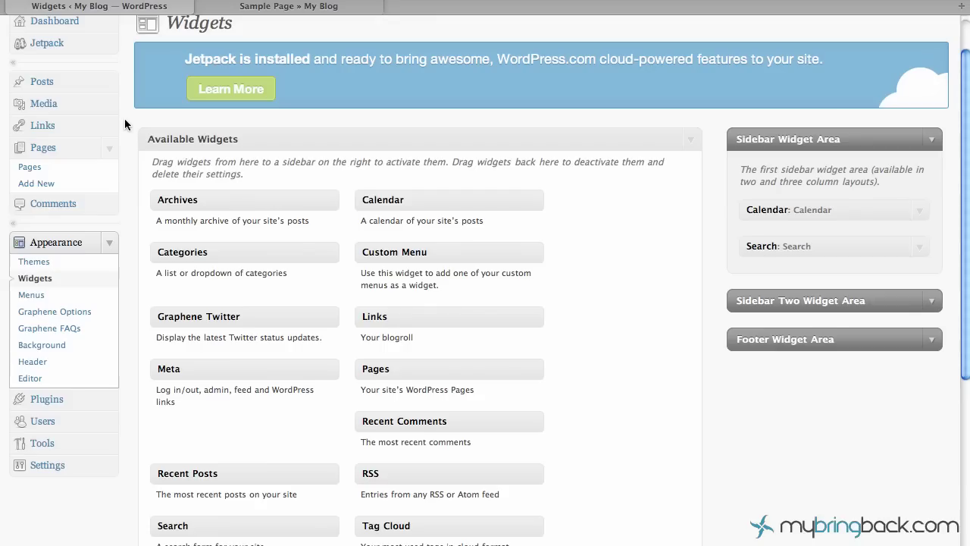